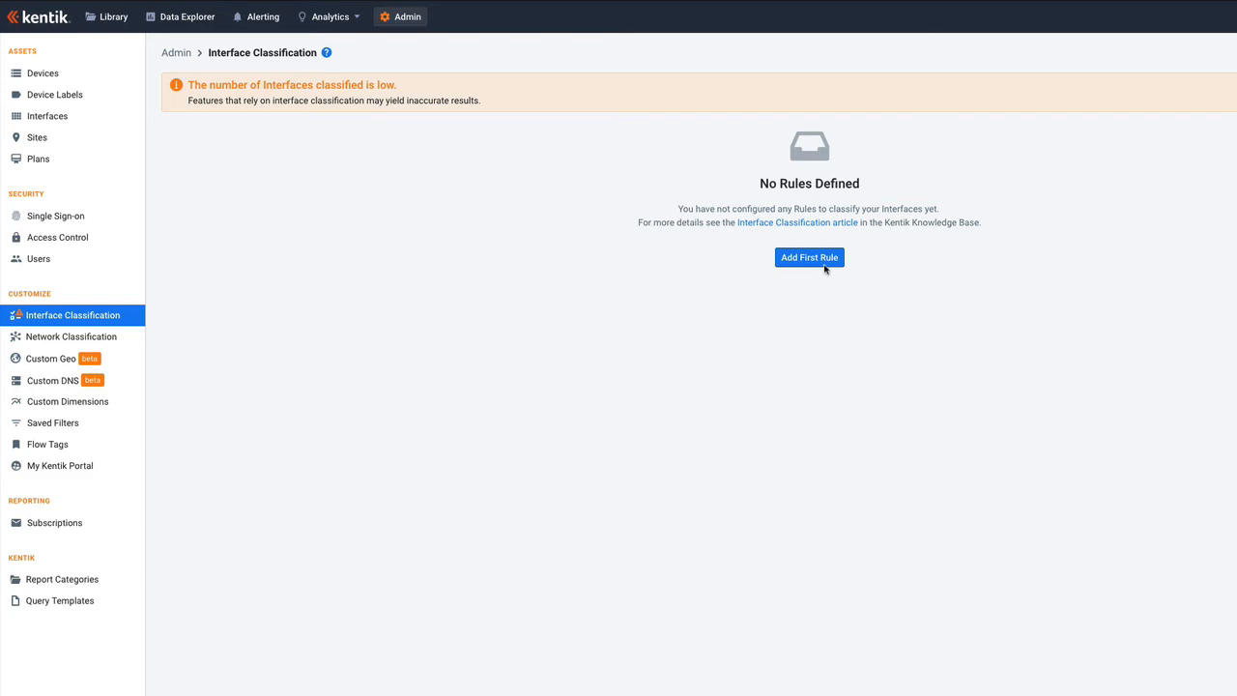
Step: Start the first interface classification rule and set its Interface Description condition to matches regex
{"action": "left_click", "coordinate": [824, 265]}
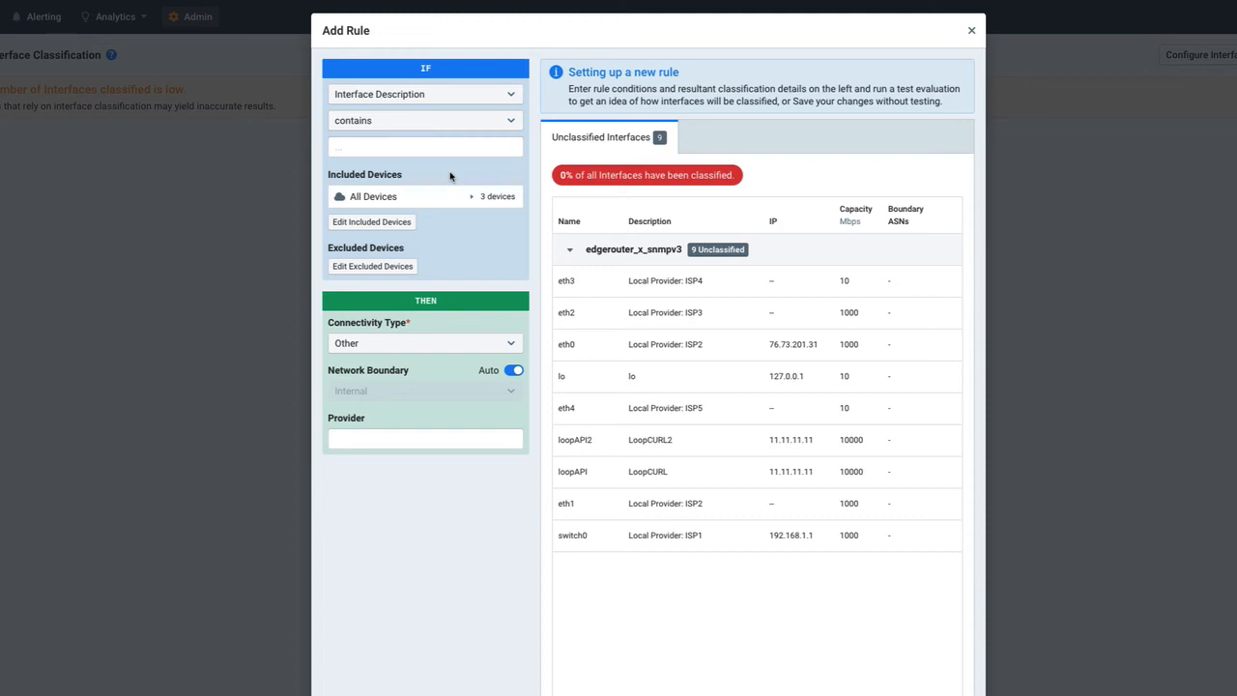
{"action": "left_click", "coordinate": [483, 97]}
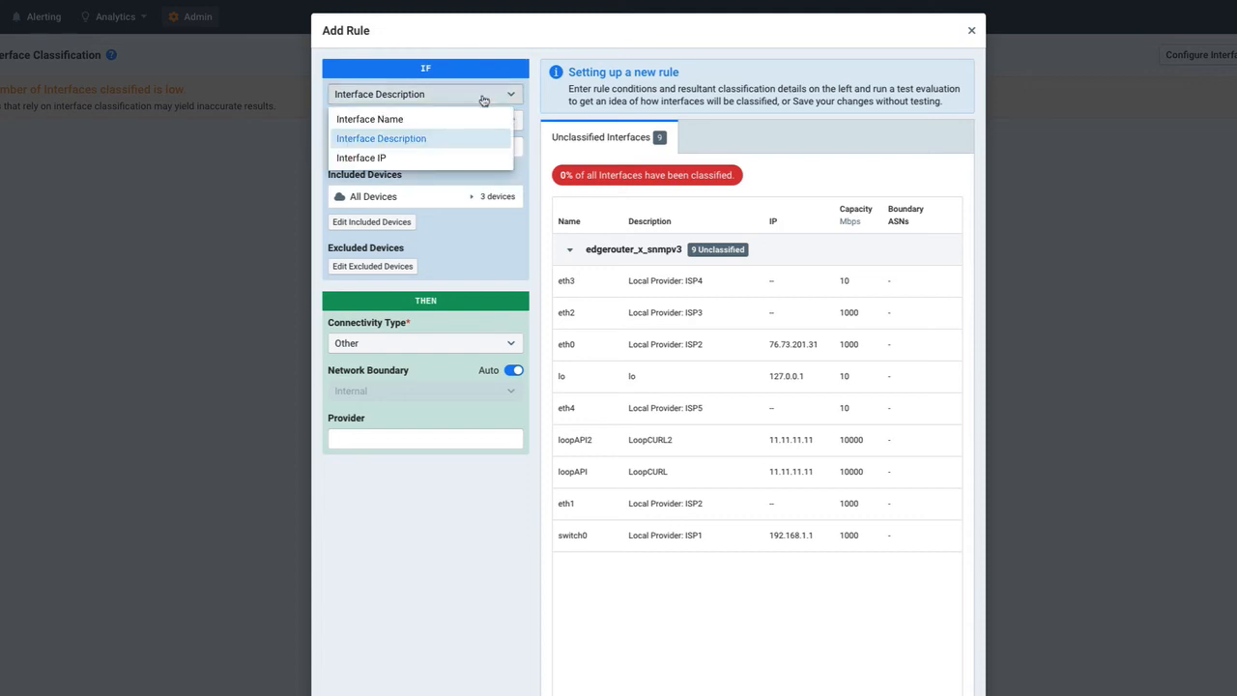
{"action": "left_click", "coordinate": [483, 99]}
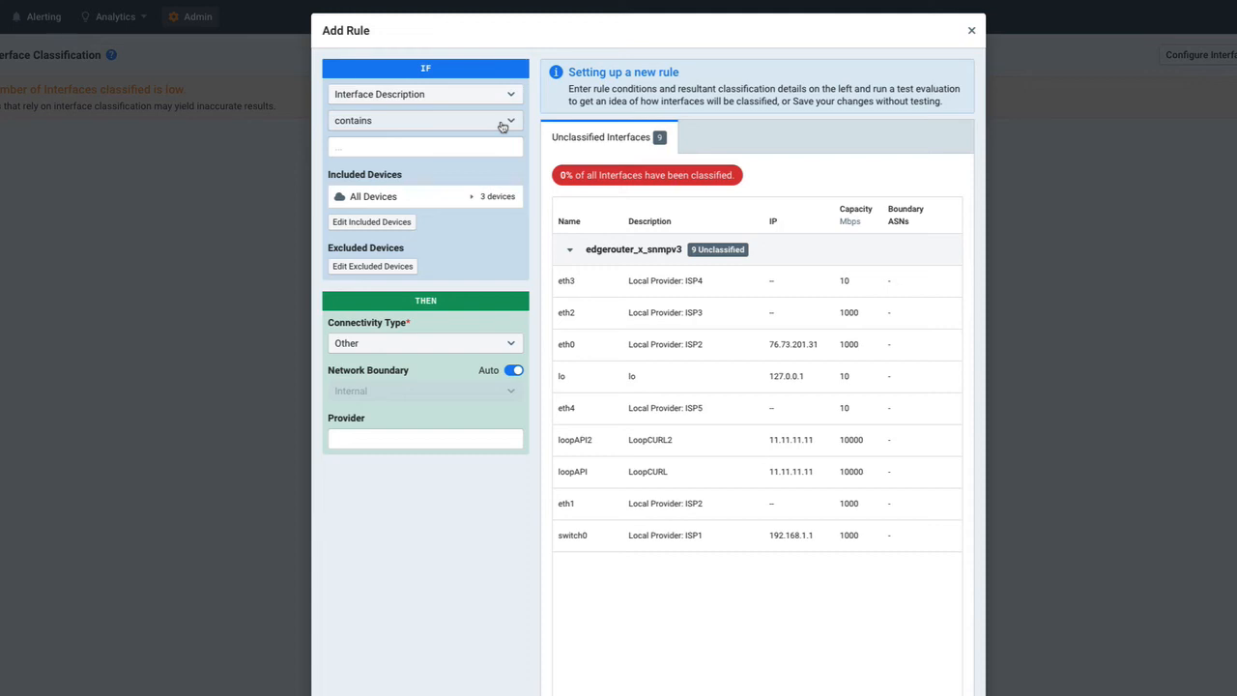
{"action": "left_click", "coordinate": [502, 127]}
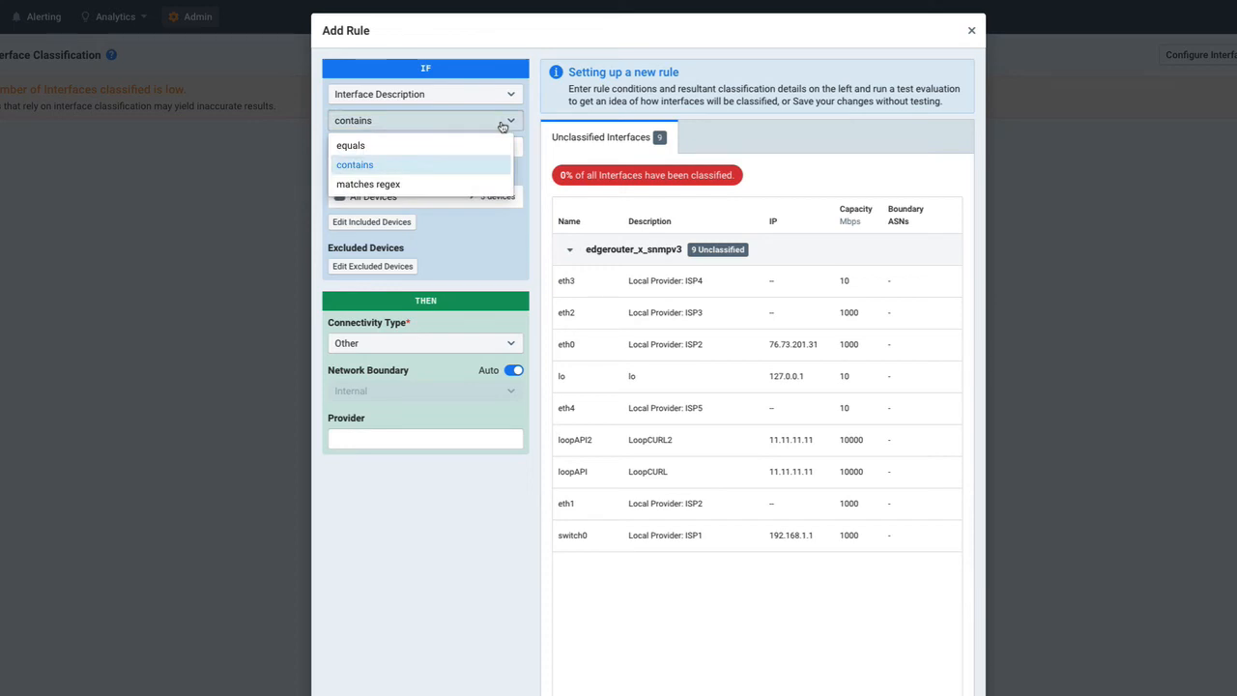
{"action": "left_click", "coordinate": [474, 182]}
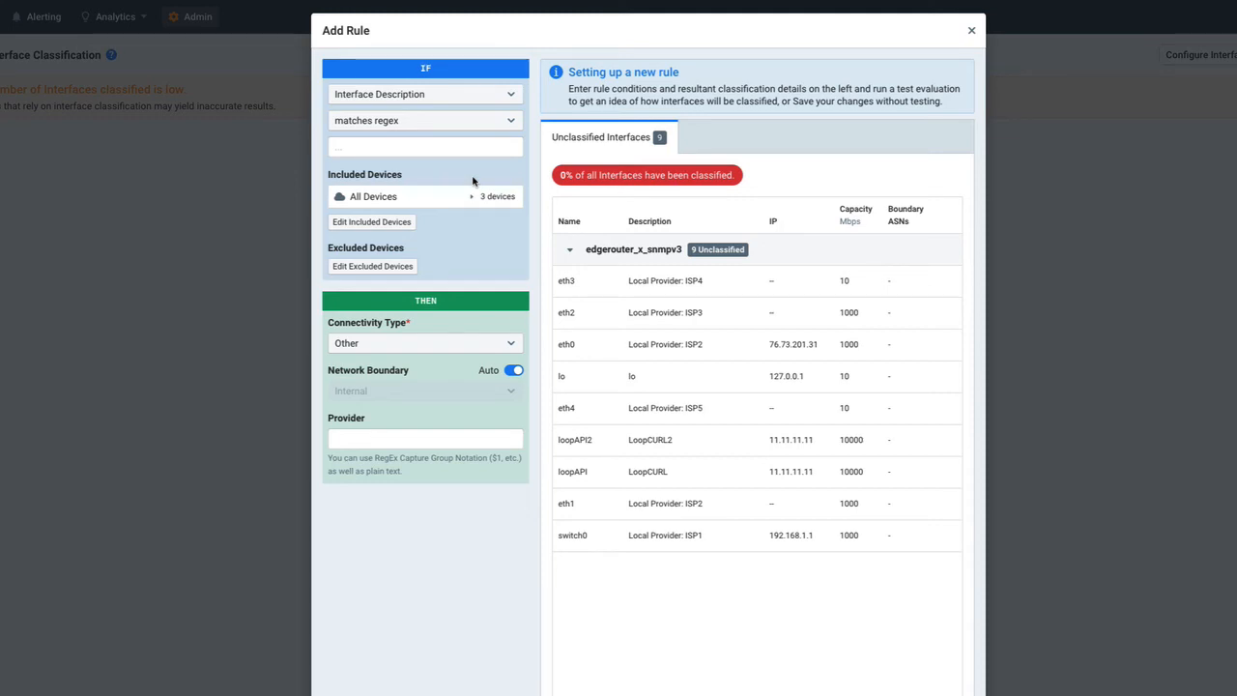
Step: Switch the rule's condition to Interface IP and review the available IP comparison options, keeping is in subnet
{"action": "left_click", "coordinate": [425, 93]}
{"action": "left_click", "coordinate": [467, 162]}
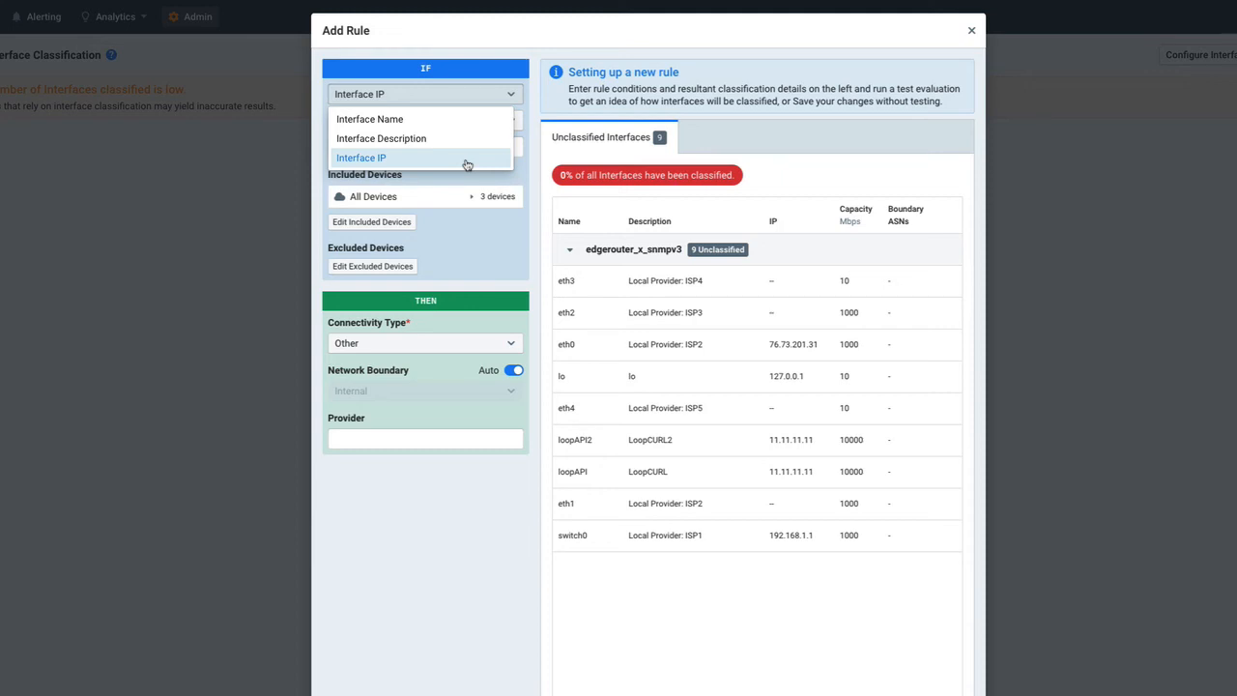
{"action": "left_click", "coordinate": [467, 161]}
{"action": "left_click", "coordinate": [497, 123]}
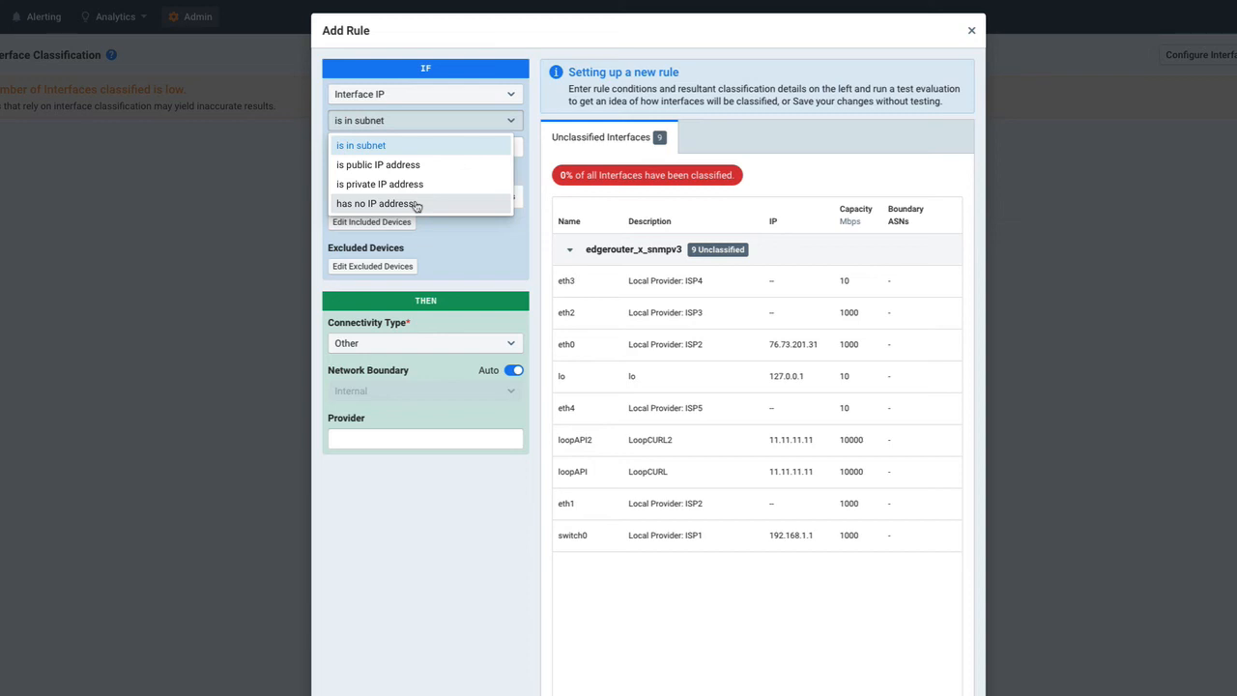
{"action": "left_click", "coordinate": [447, 235]}
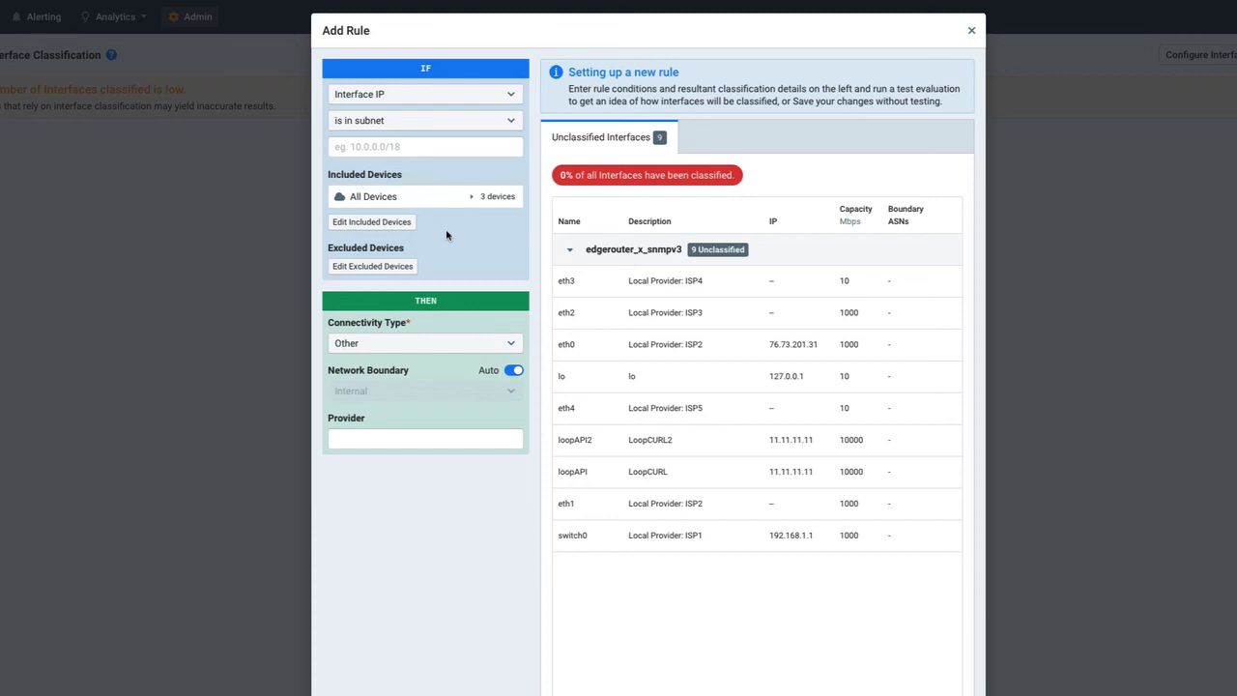
Step: Examine the device choices for the rule's included and excluded devices without changing either selection
{"action": "left_click", "coordinate": [376, 226]}
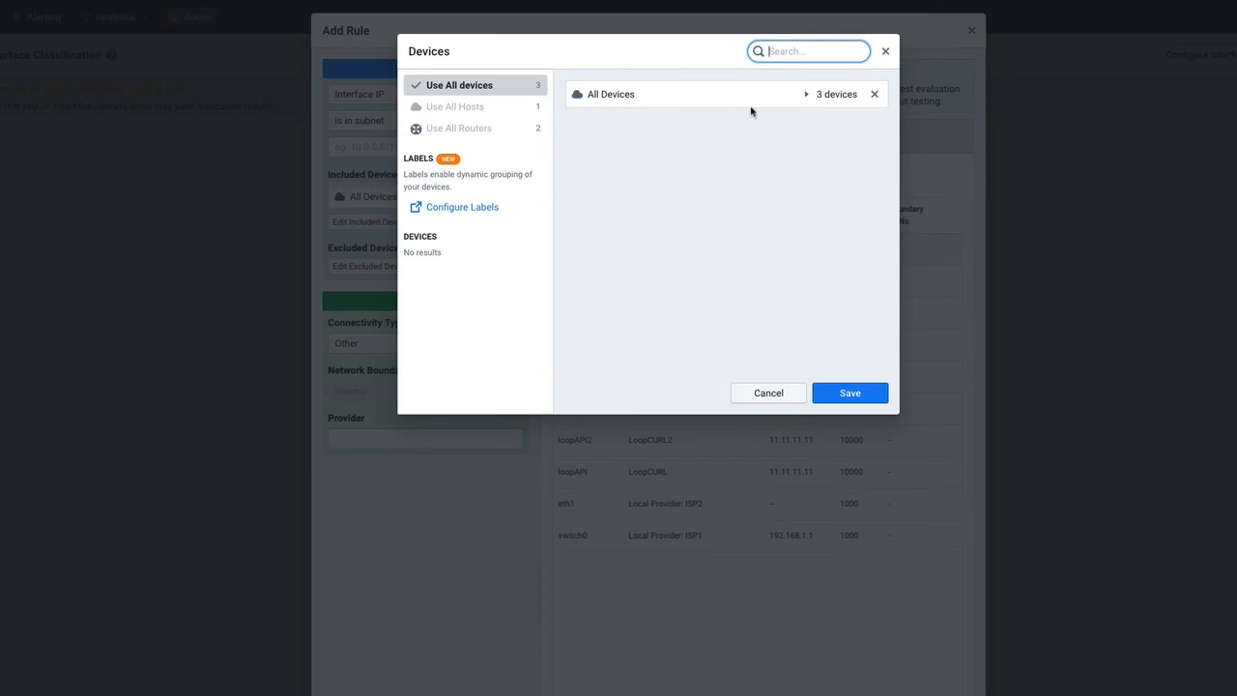
{"action": "left_click", "coordinate": [885, 53]}
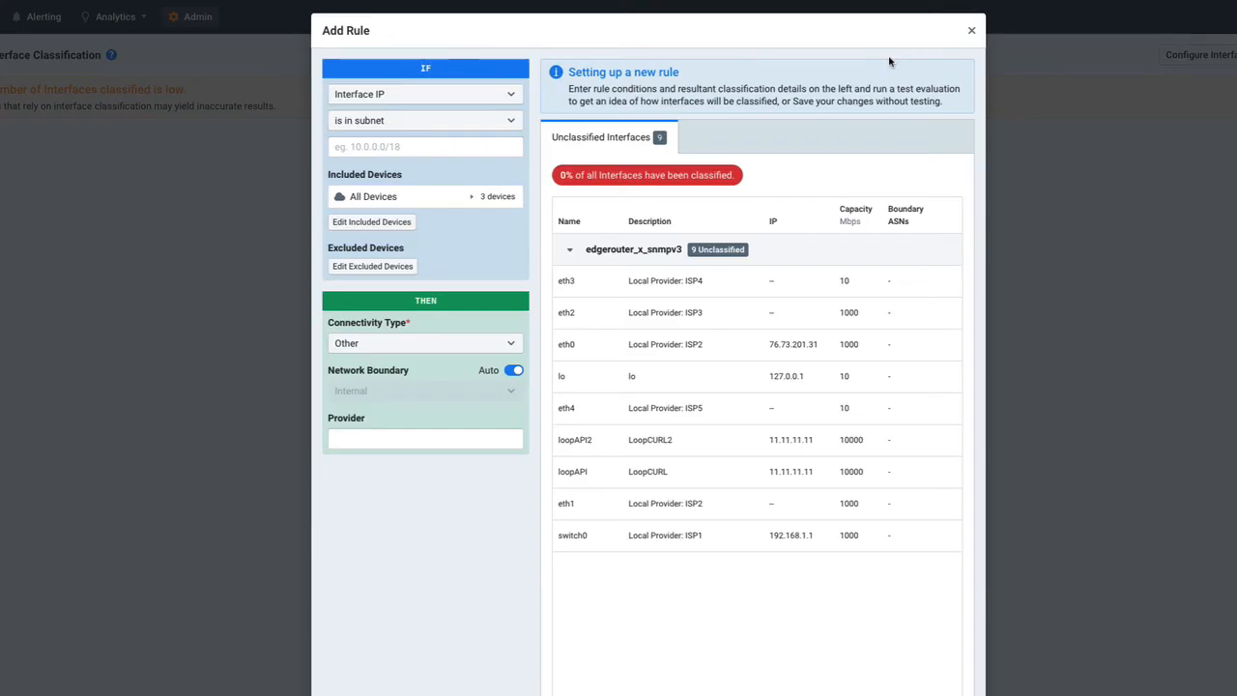
{"action": "left_click", "coordinate": [359, 276]}
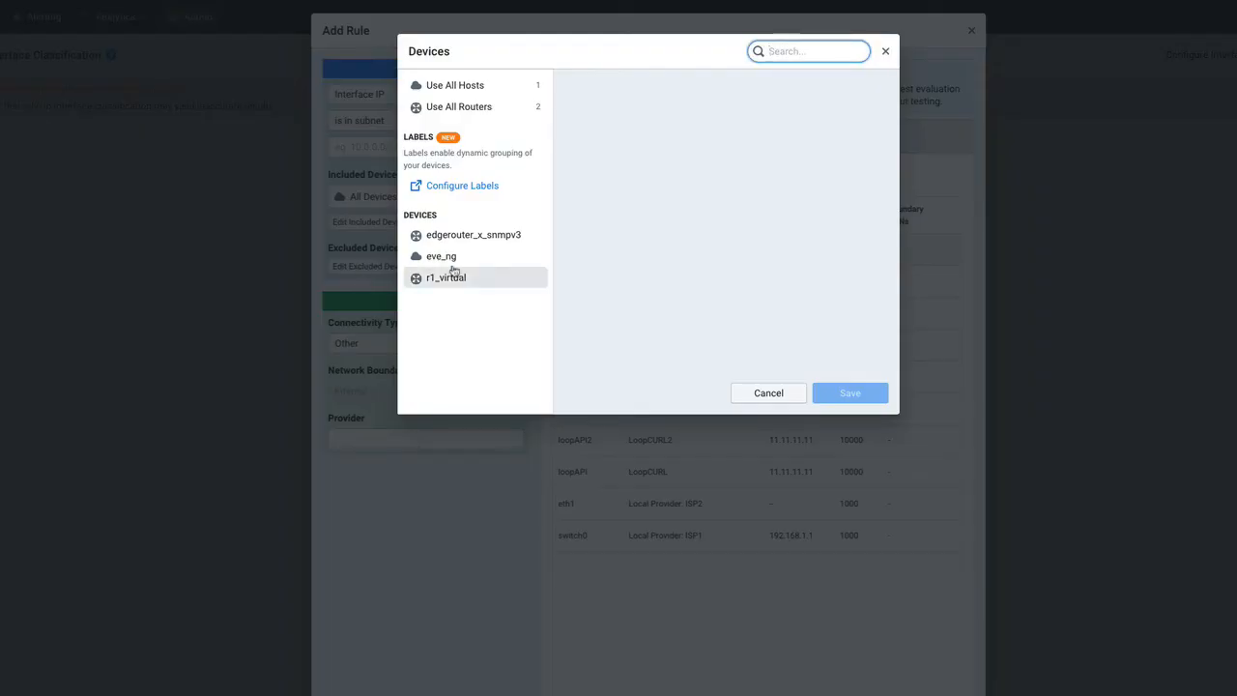
{"action": "key", "text": "Escape"}
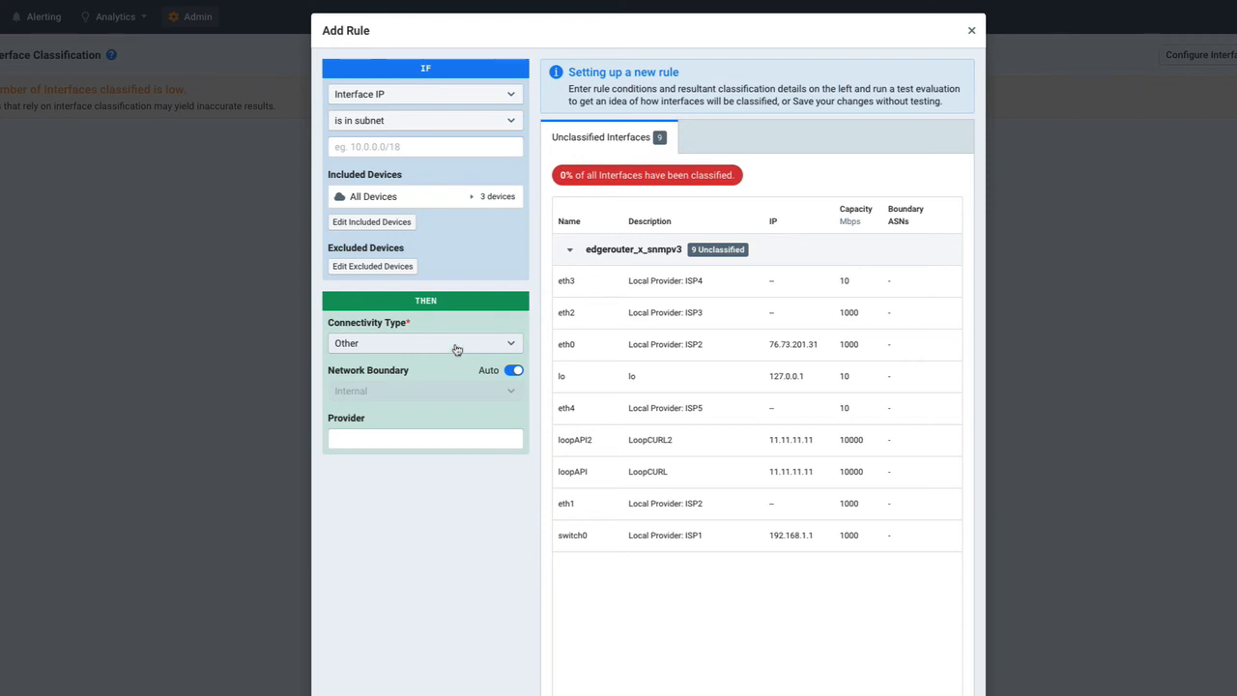
Step: Set the rule's connectivity type to Transit, its network boundary manually to None, and its provider to Provider A
{"action": "left_click", "coordinate": [458, 348]}
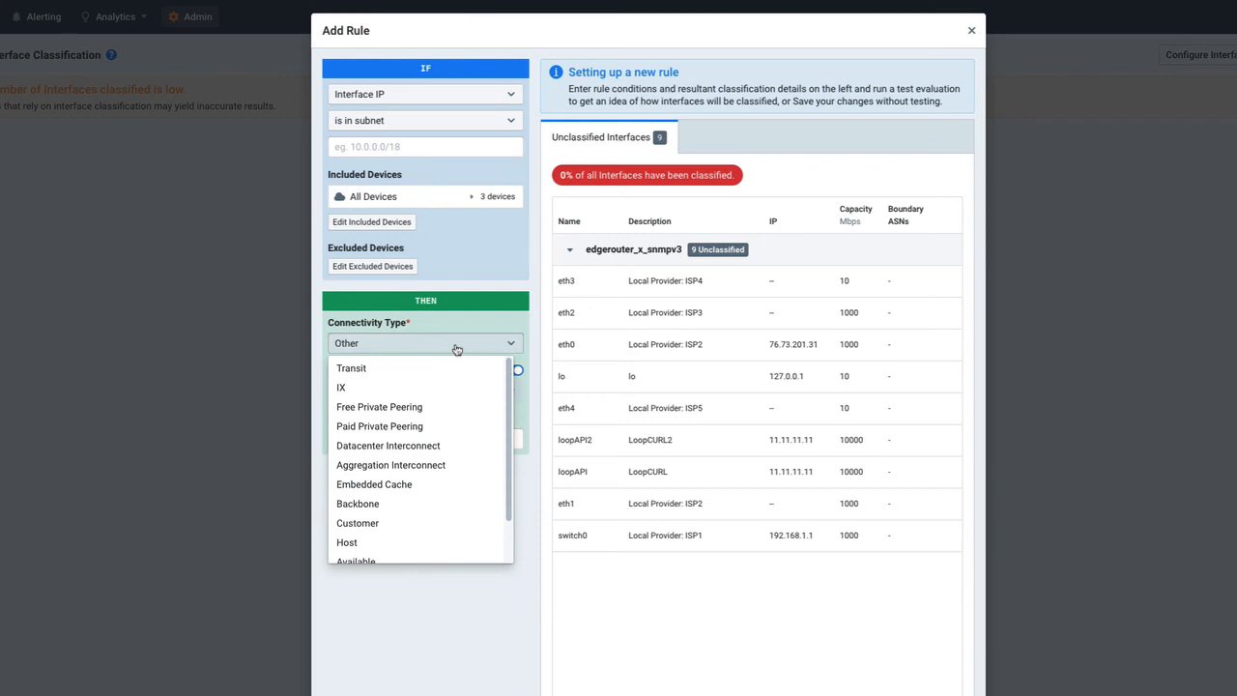
{"action": "left_click", "coordinate": [448, 375]}
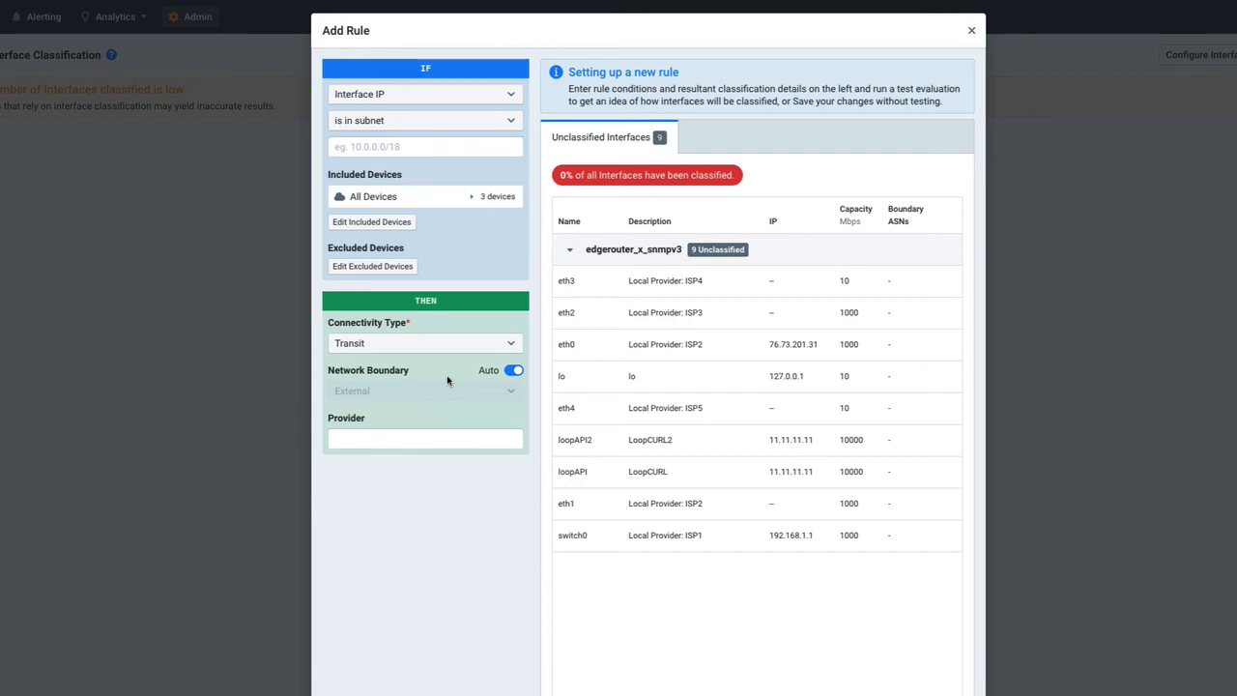
{"action": "left_click", "coordinate": [513, 371]}
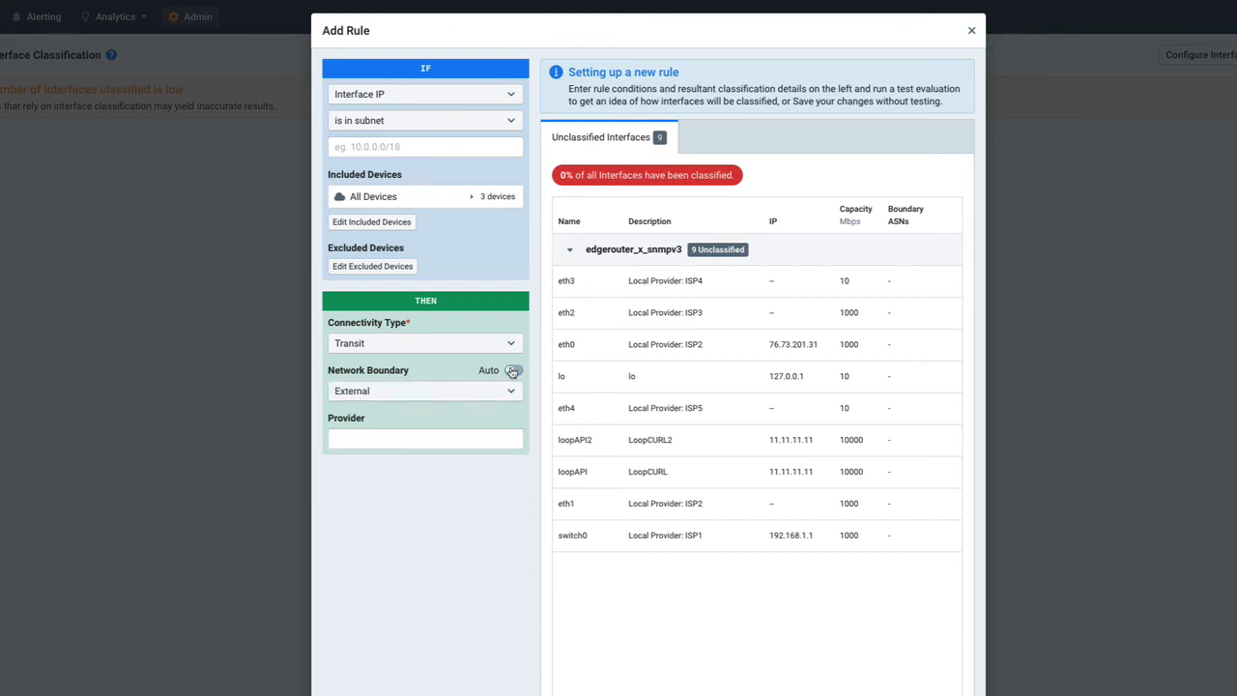
{"action": "left_click", "coordinate": [470, 391]}
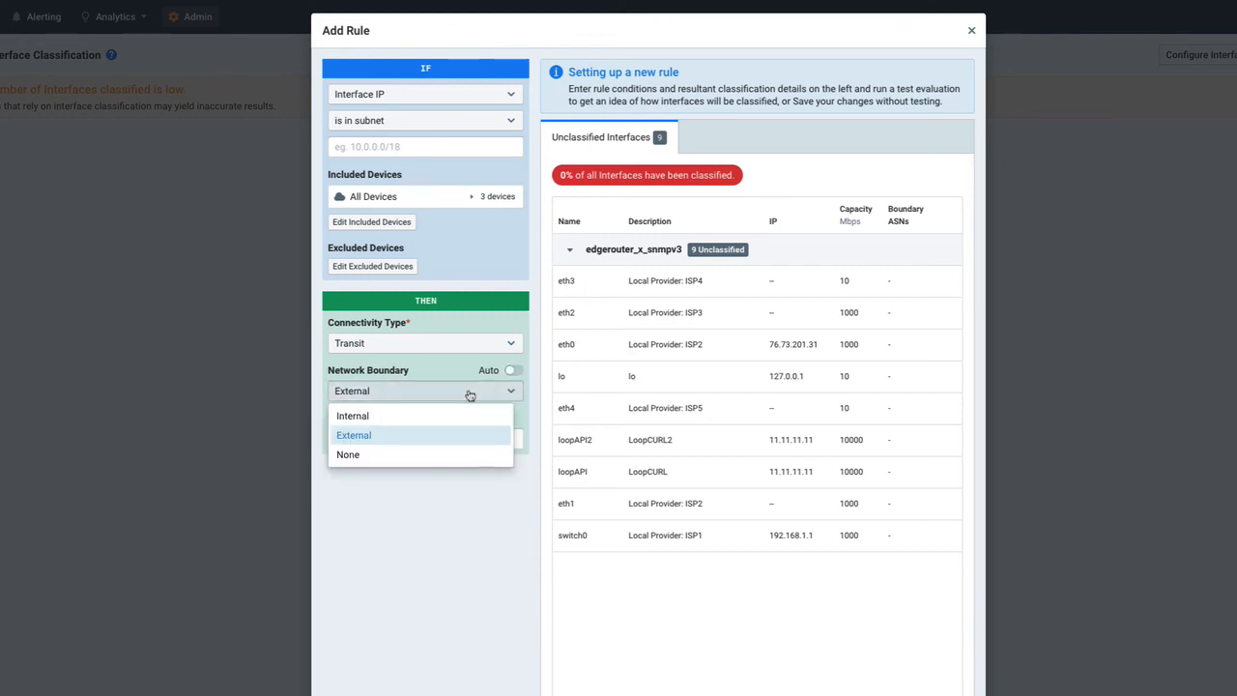
{"action": "left_click", "coordinate": [442, 453]}
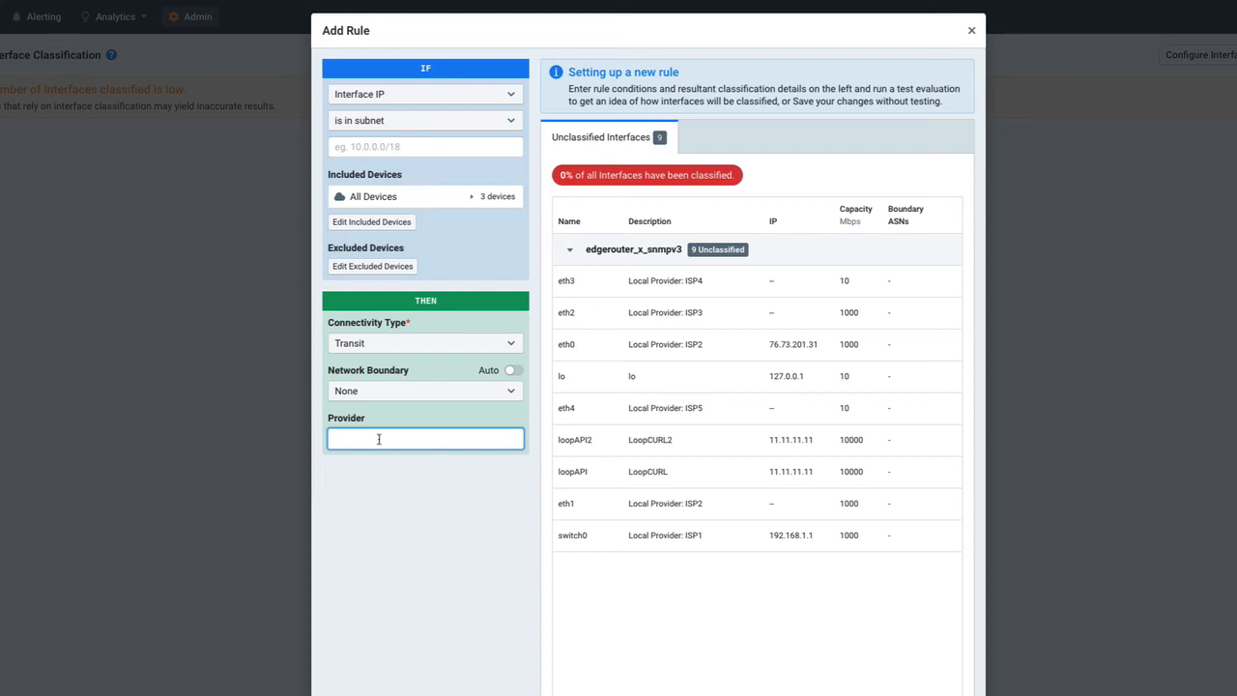
{"action": "type", "text": "Provider A"}
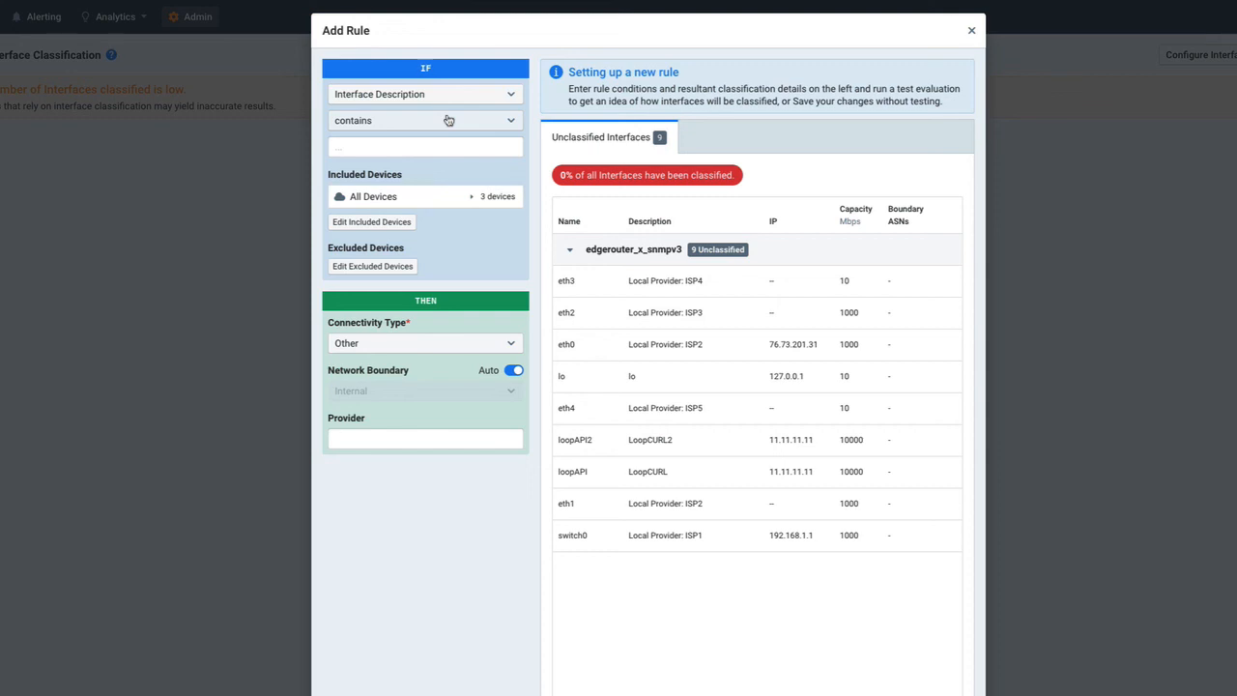
Step: Set the rule's condition to Interface Description matches regex "Local Provider: (.*)"
{"action": "left_click", "coordinate": [449, 120]}
{"action": "left_click", "coordinate": [412, 191]}
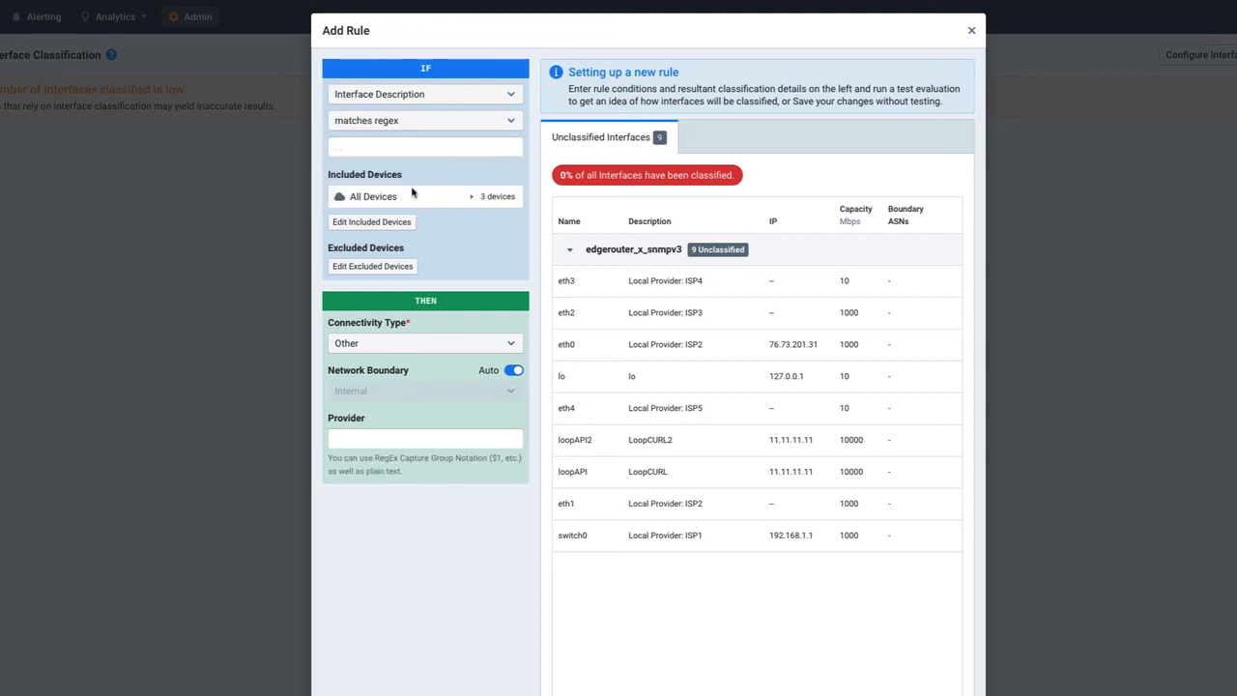
{"action": "left_click", "coordinate": [385, 151]}
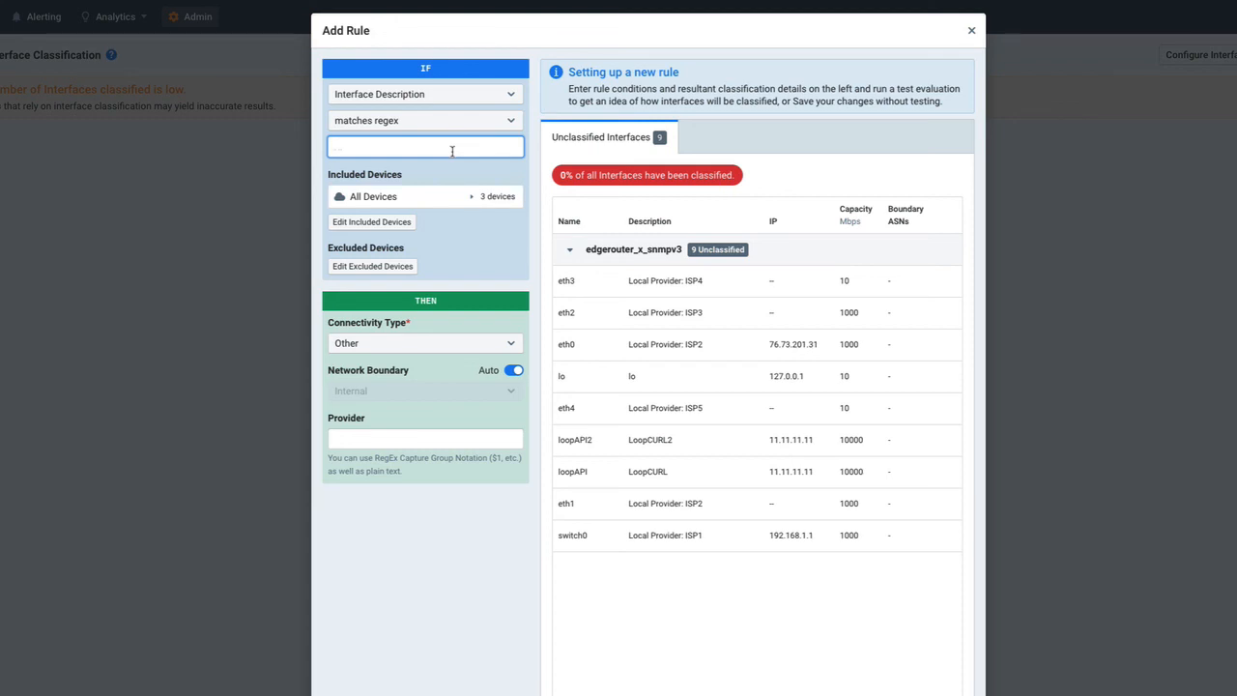
{"action": "type", "text": "Local Provider: (.*)"}
Step: Set the rule's classification to connectivity type Transit with $1 as the provider
{"action": "left_click", "coordinate": [389, 352]}
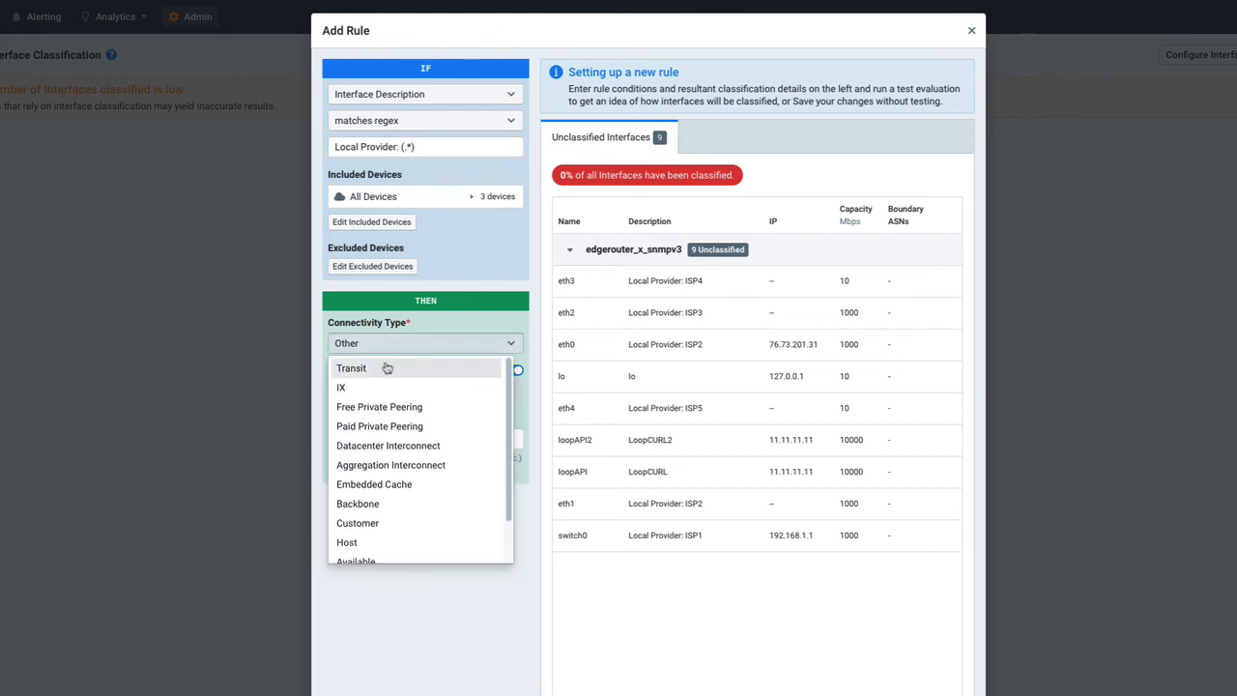
{"action": "left_click", "coordinate": [387, 368]}
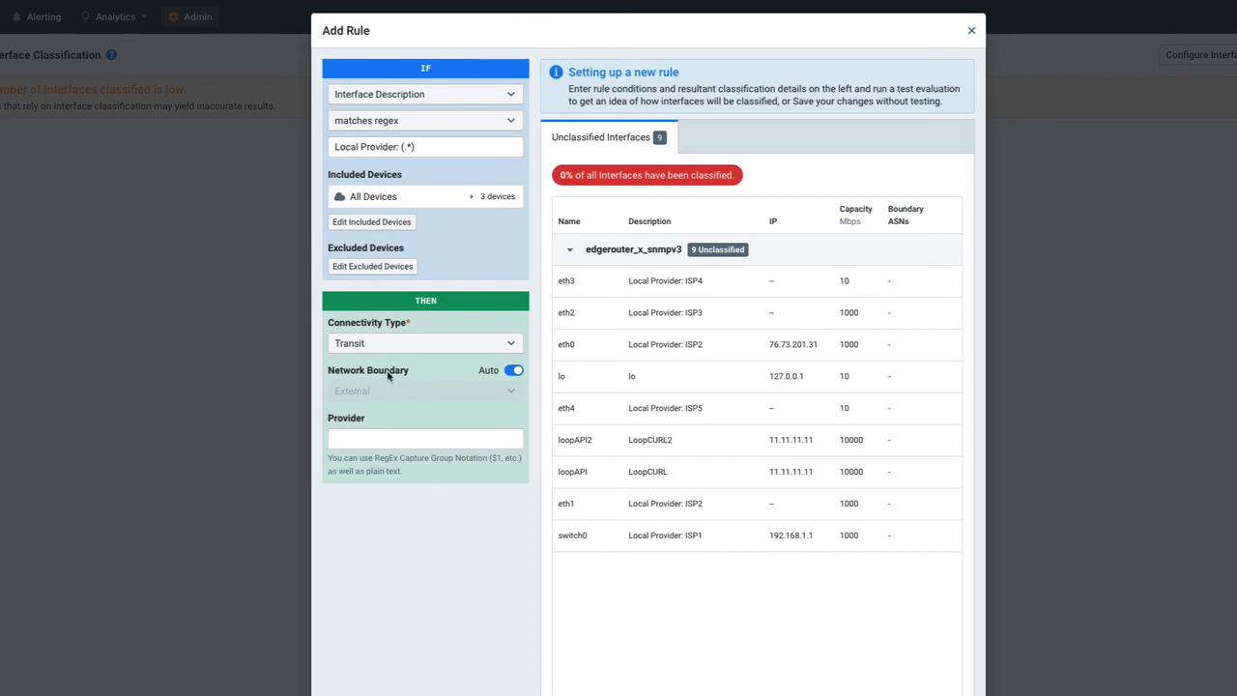
{"action": "left_click", "coordinate": [363, 439]}
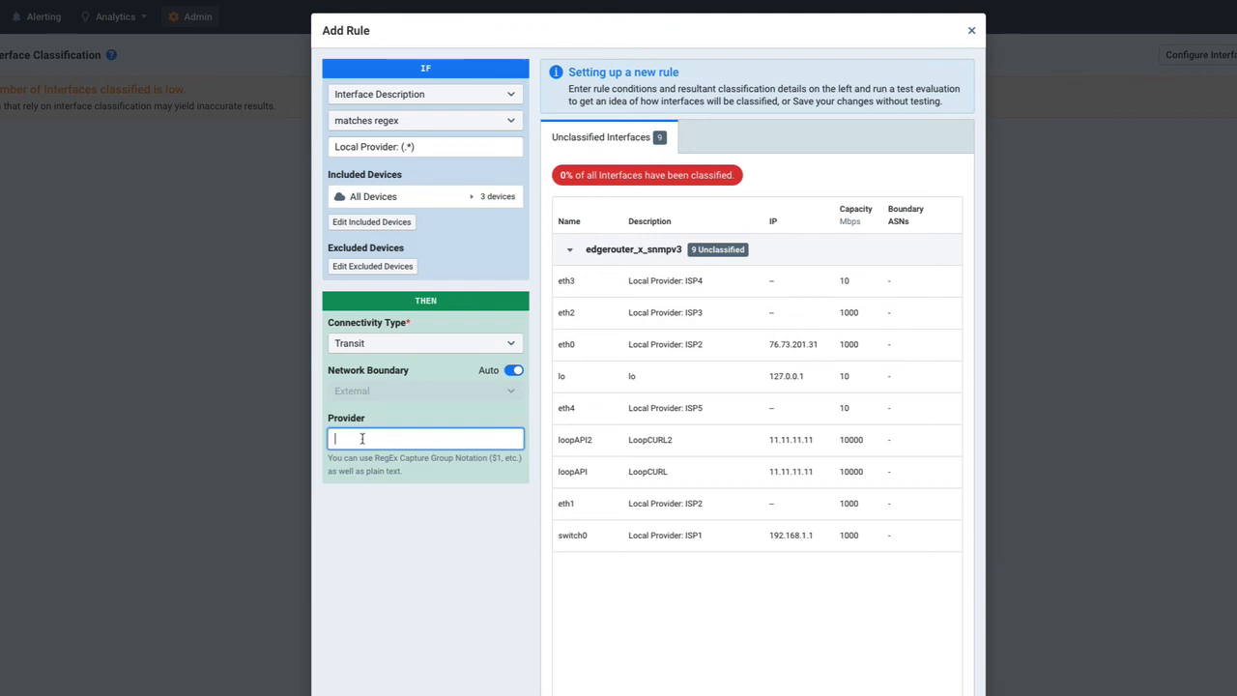
{"action": "type", "text": "$1"}
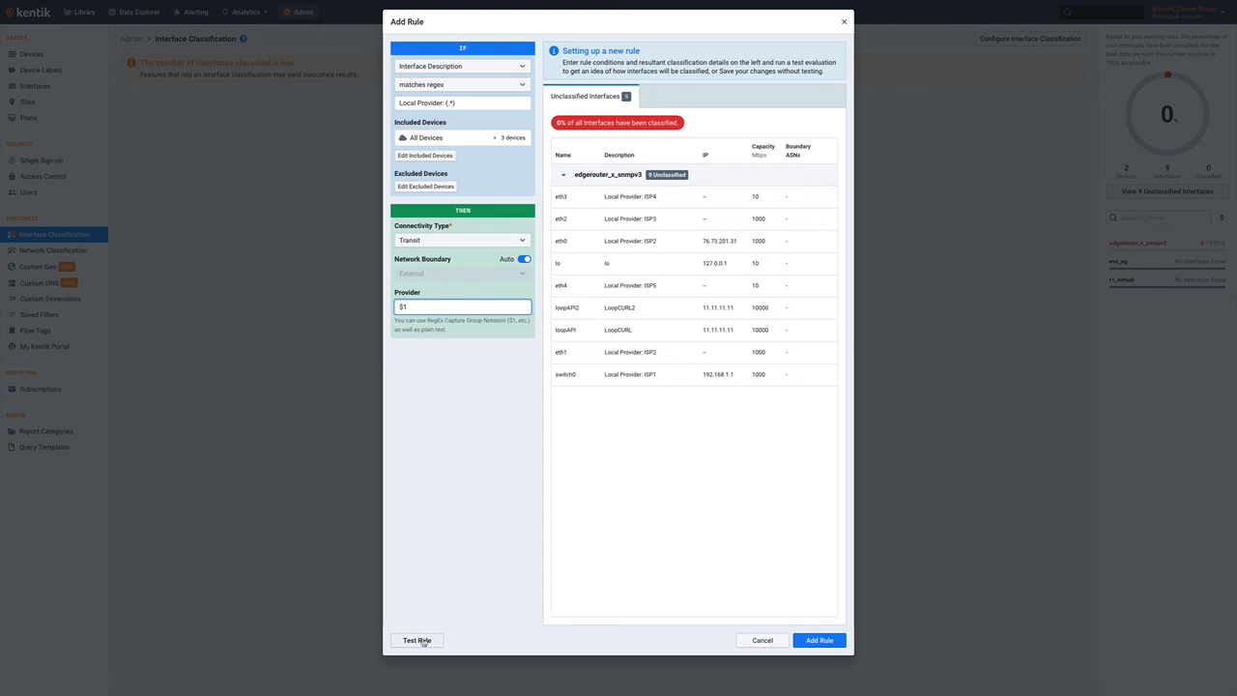
Step: Test the rule and examine the interface matches and providers for edgerouter_x_snmpv3
{"action": "left_click", "coordinate": [417, 640]}
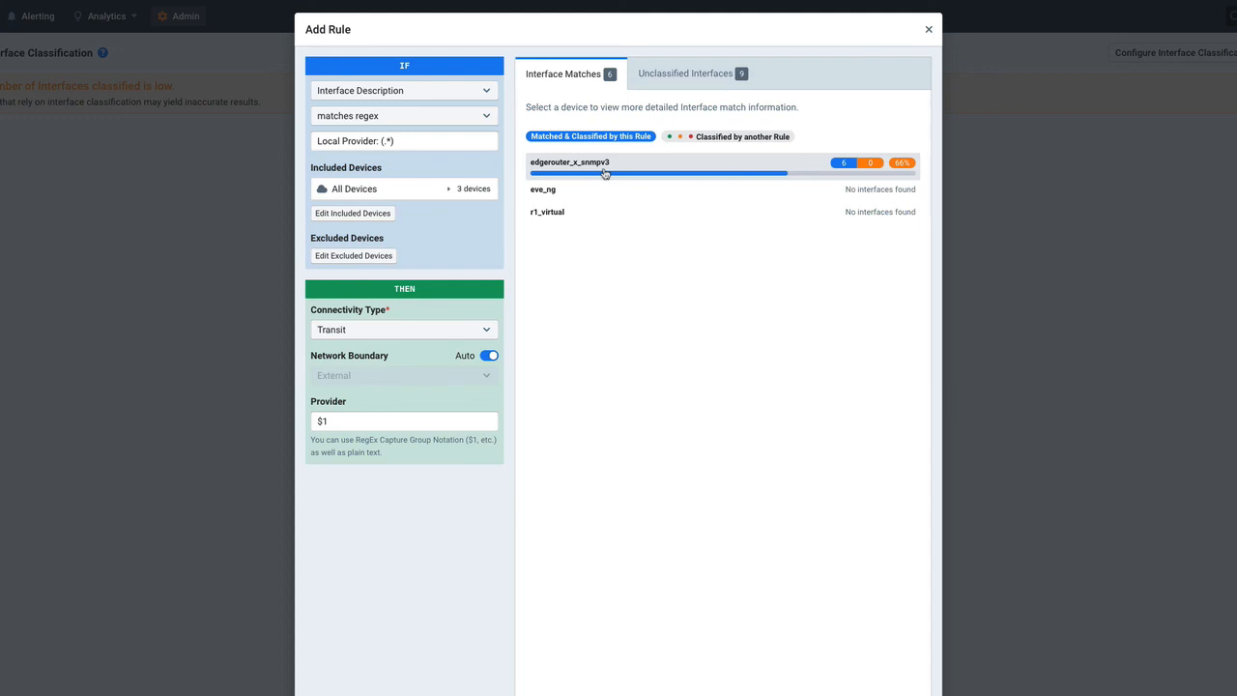
{"action": "left_click", "coordinate": [605, 173]}
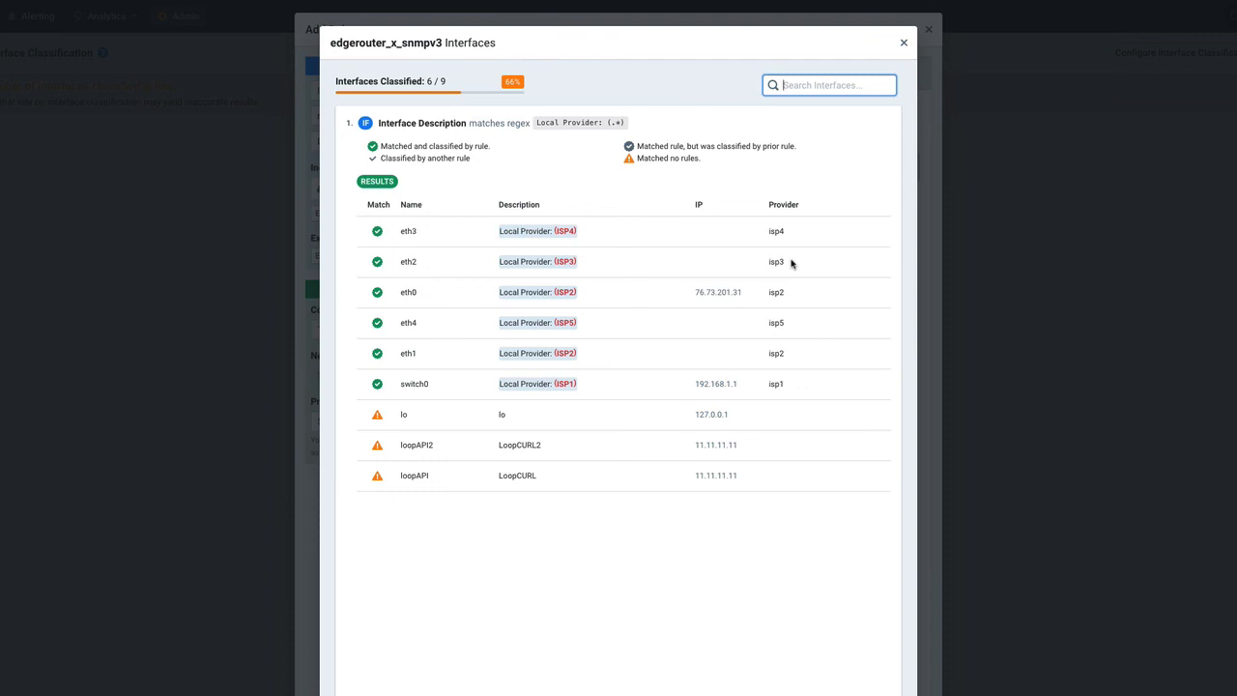
{"action": "left_click", "coordinate": [904, 43]}
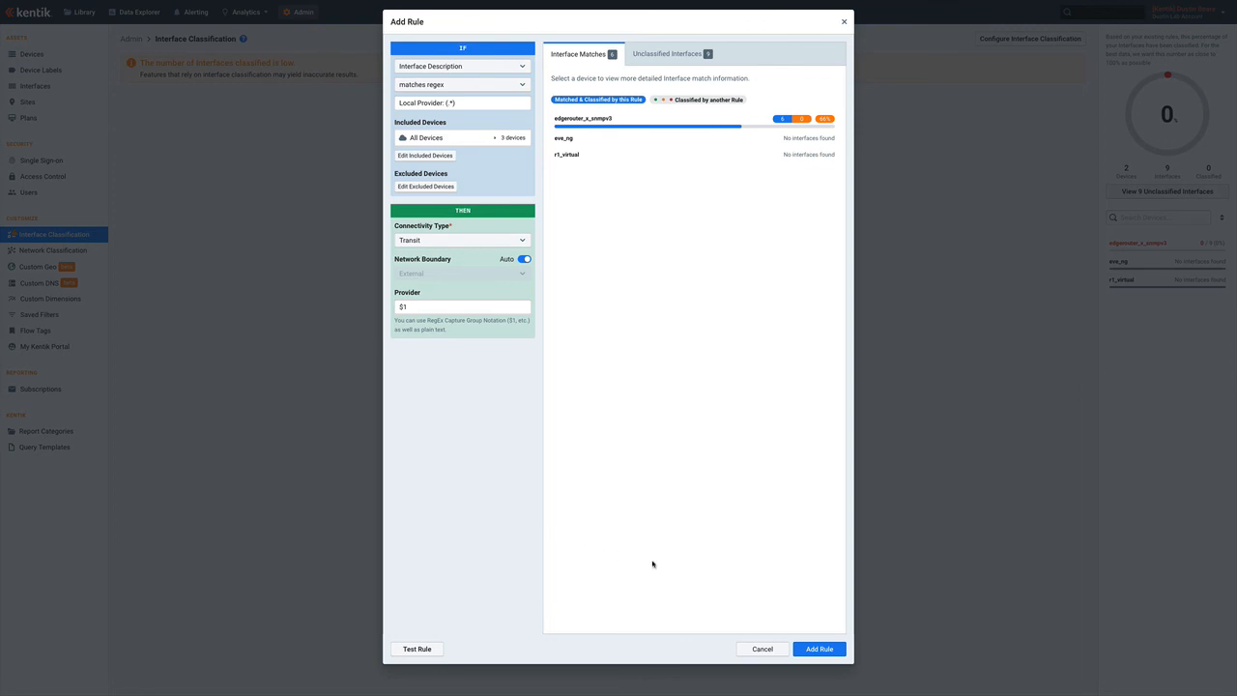
Step: Add the Local Provider rule and run the evaluation to classify the interfaces
{"action": "left_click", "coordinate": [817, 648]}
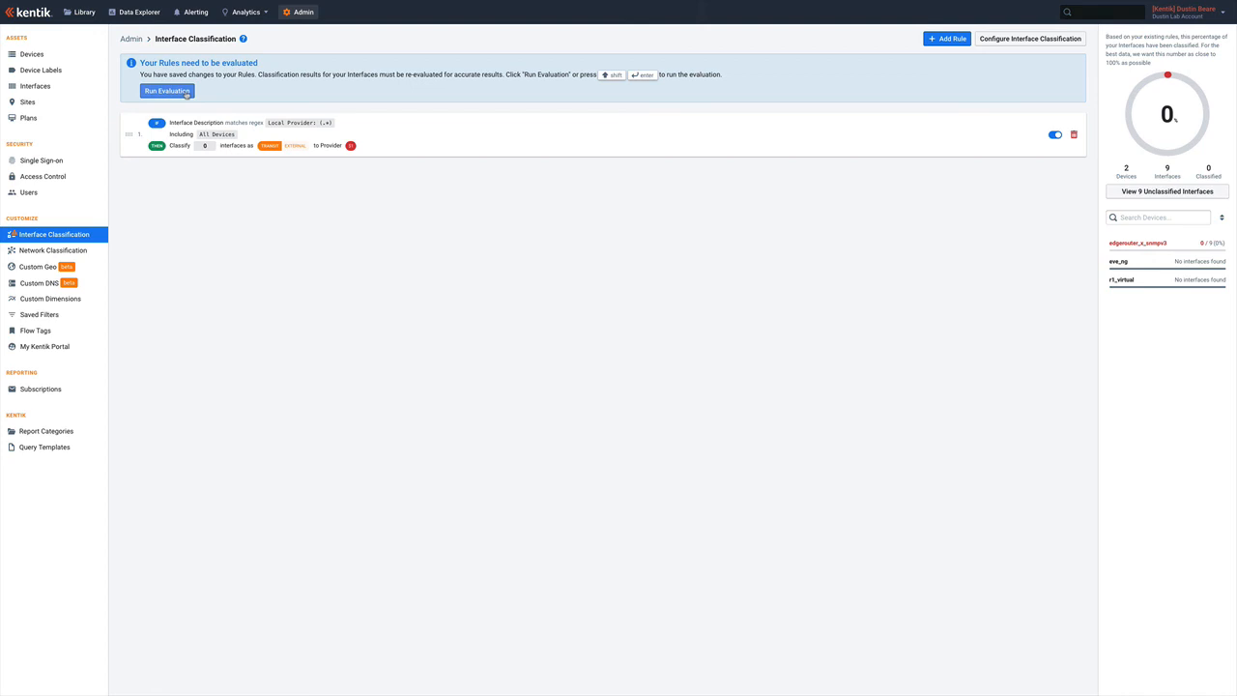
{"action": "left_click", "coordinate": [185, 92]}
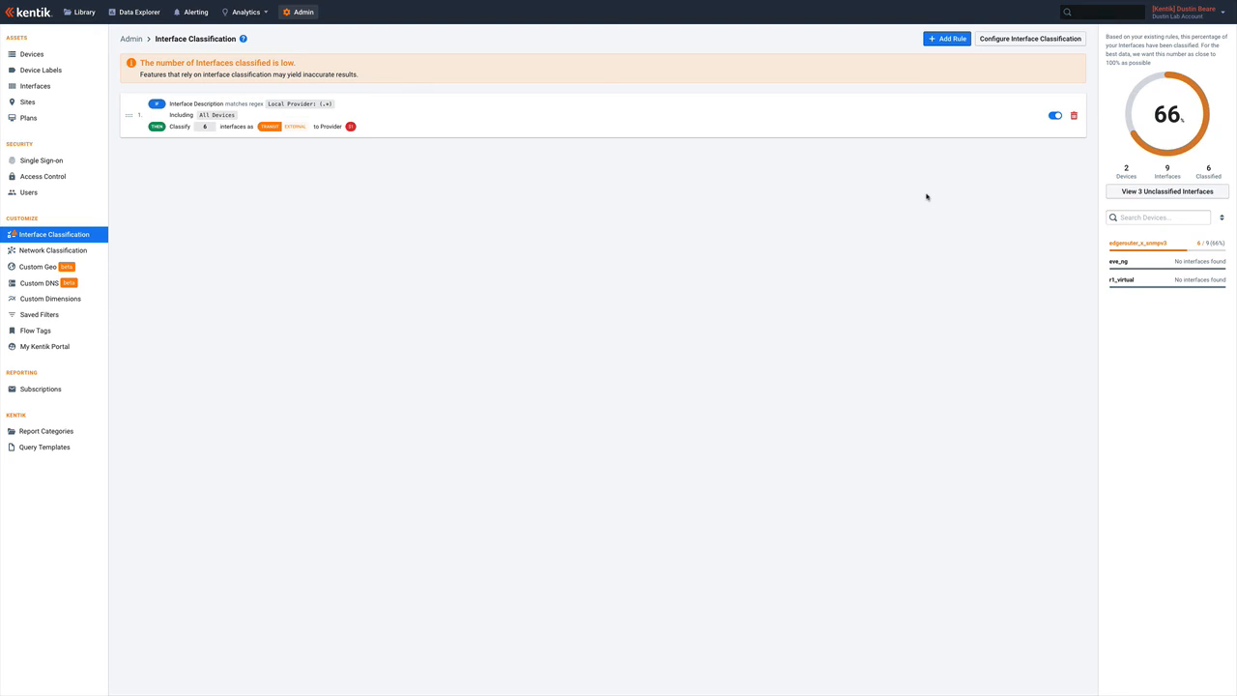
Step: Review the list of interfaces that are still unclassified, including their descriptions and IPs
{"action": "left_click", "coordinate": [1118, 191]}
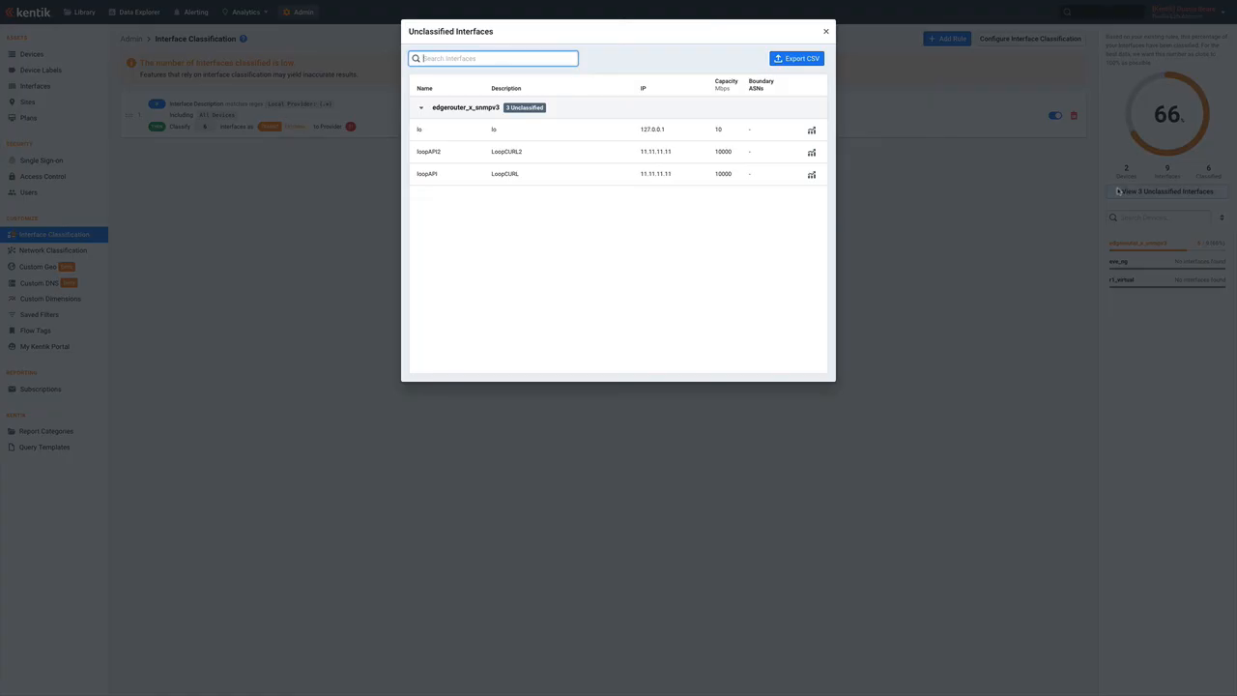
{"action": "left_click", "coordinate": [825, 32]}
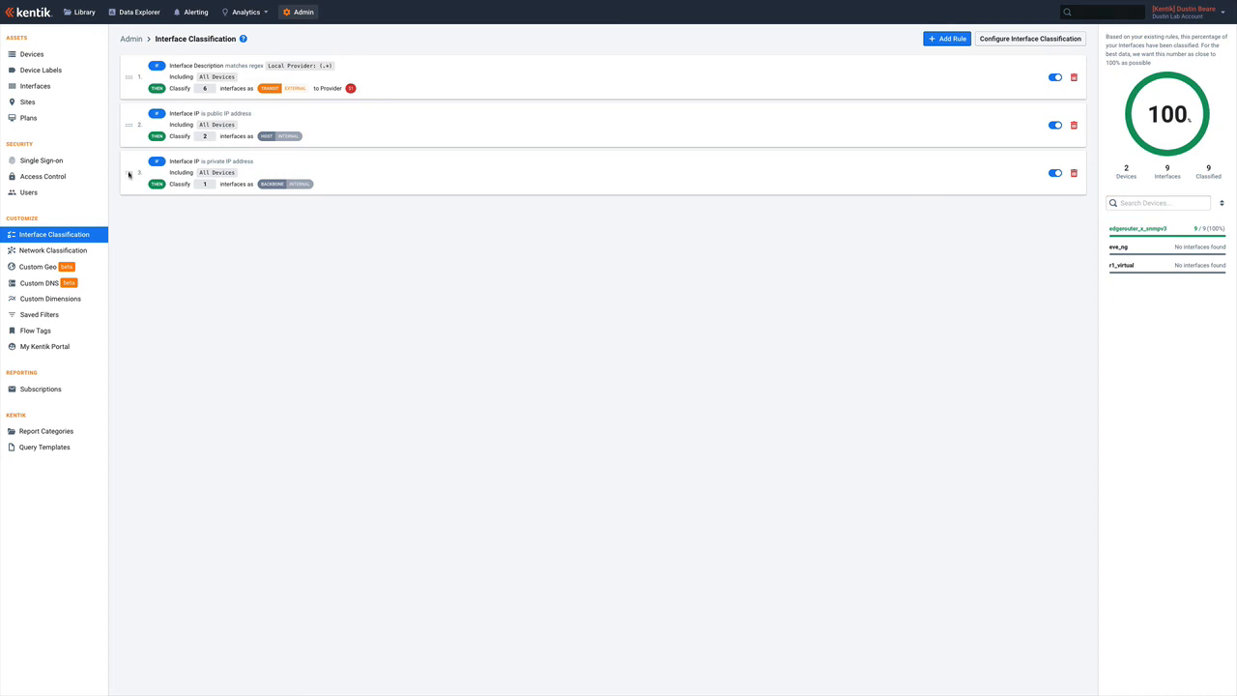
Step: Move the private IP address rule above the public IP address rule and rerun the evaluation
{"action": "left_click_drag", "start_coordinate": [129, 171], "coordinate": [130, 118]}
{"action": "left_click", "coordinate": [148, 93]}
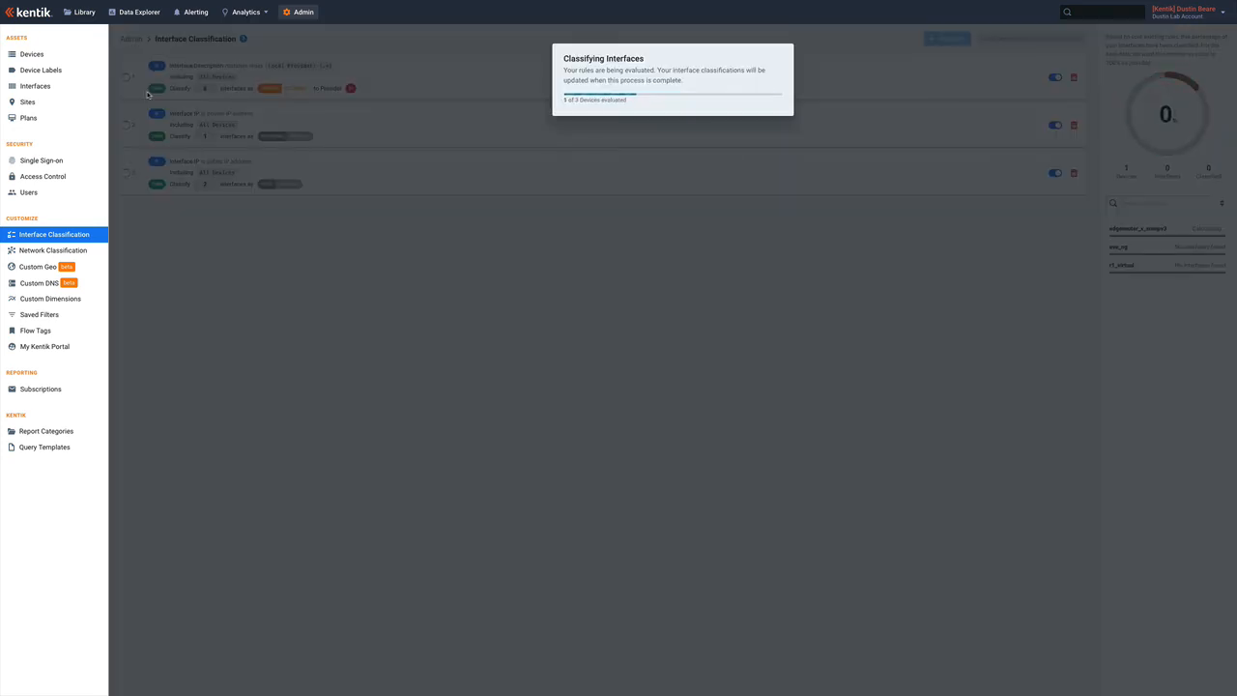